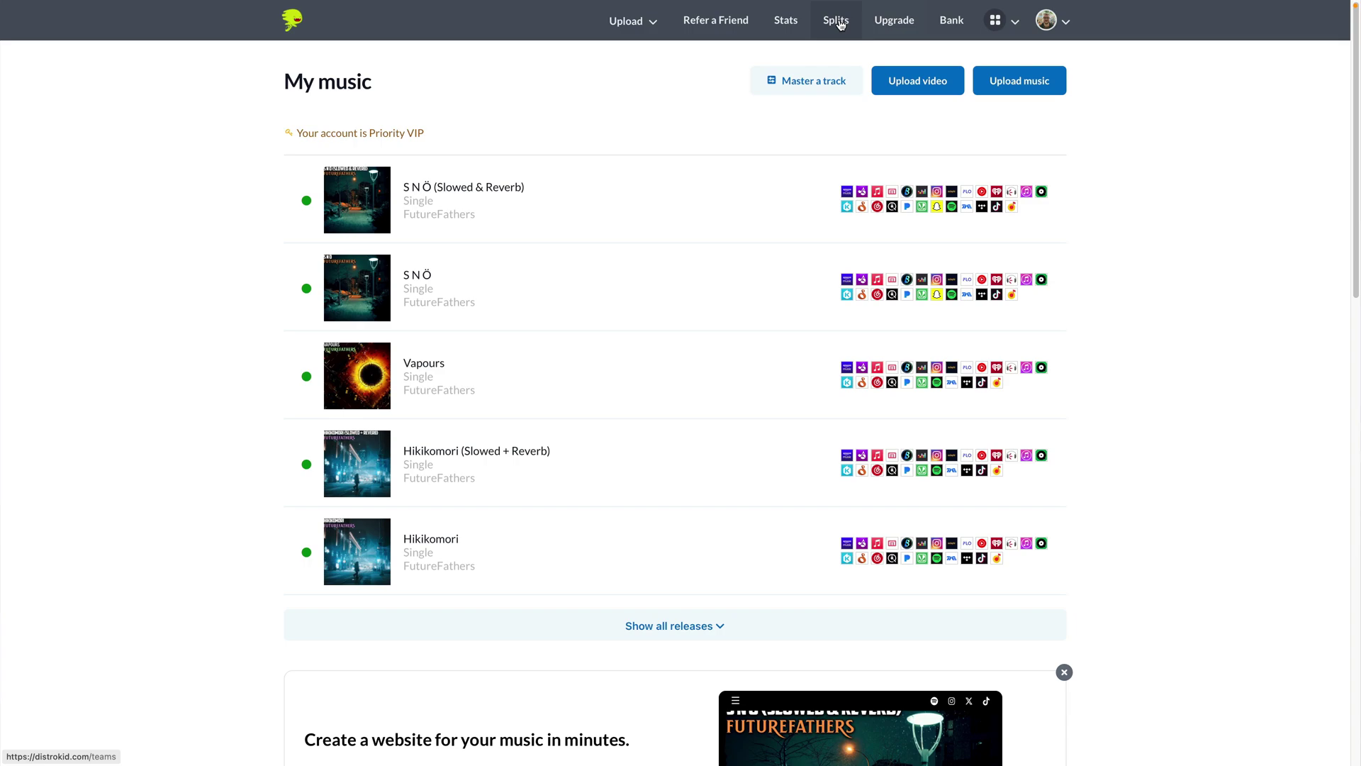
Step: Open the Splits page and select the release 'FutureFathers - S N Ö'
left_click(836, 20)
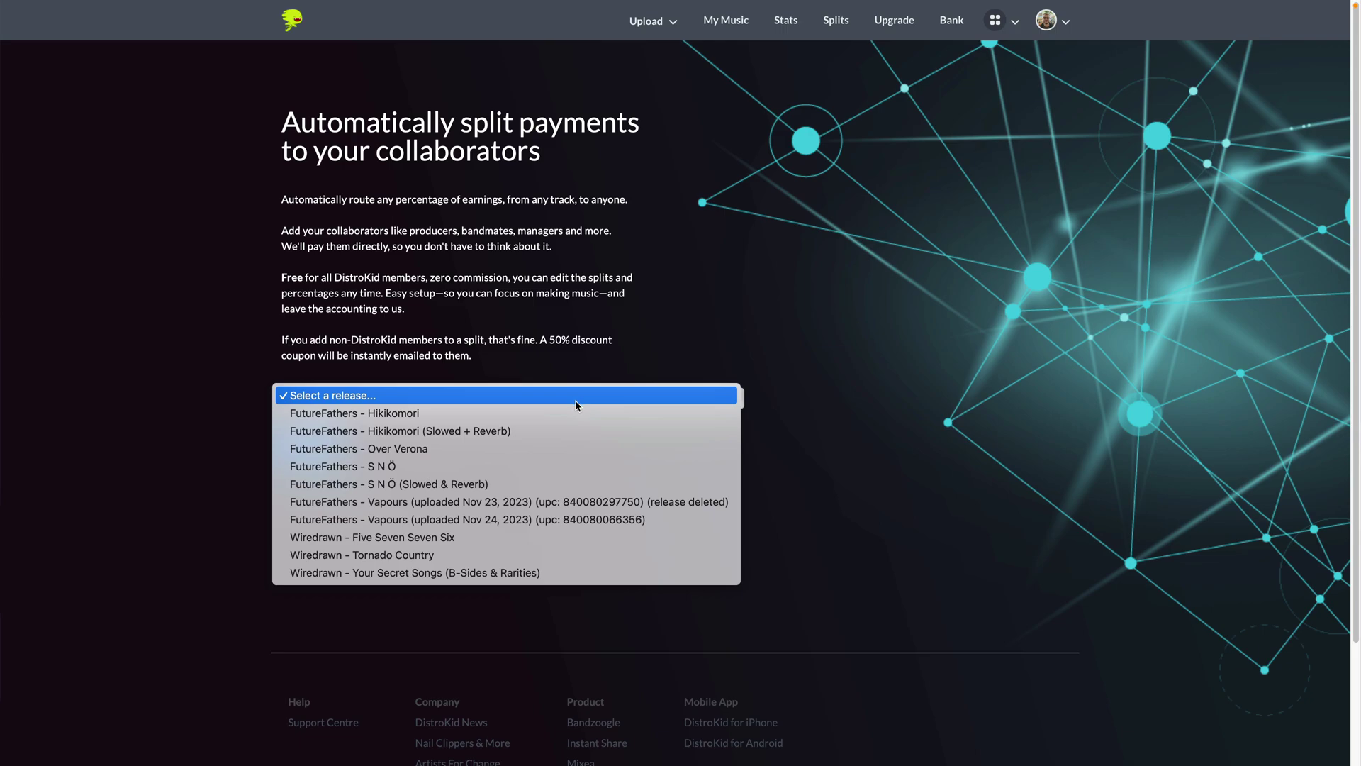
left_click(591, 468)
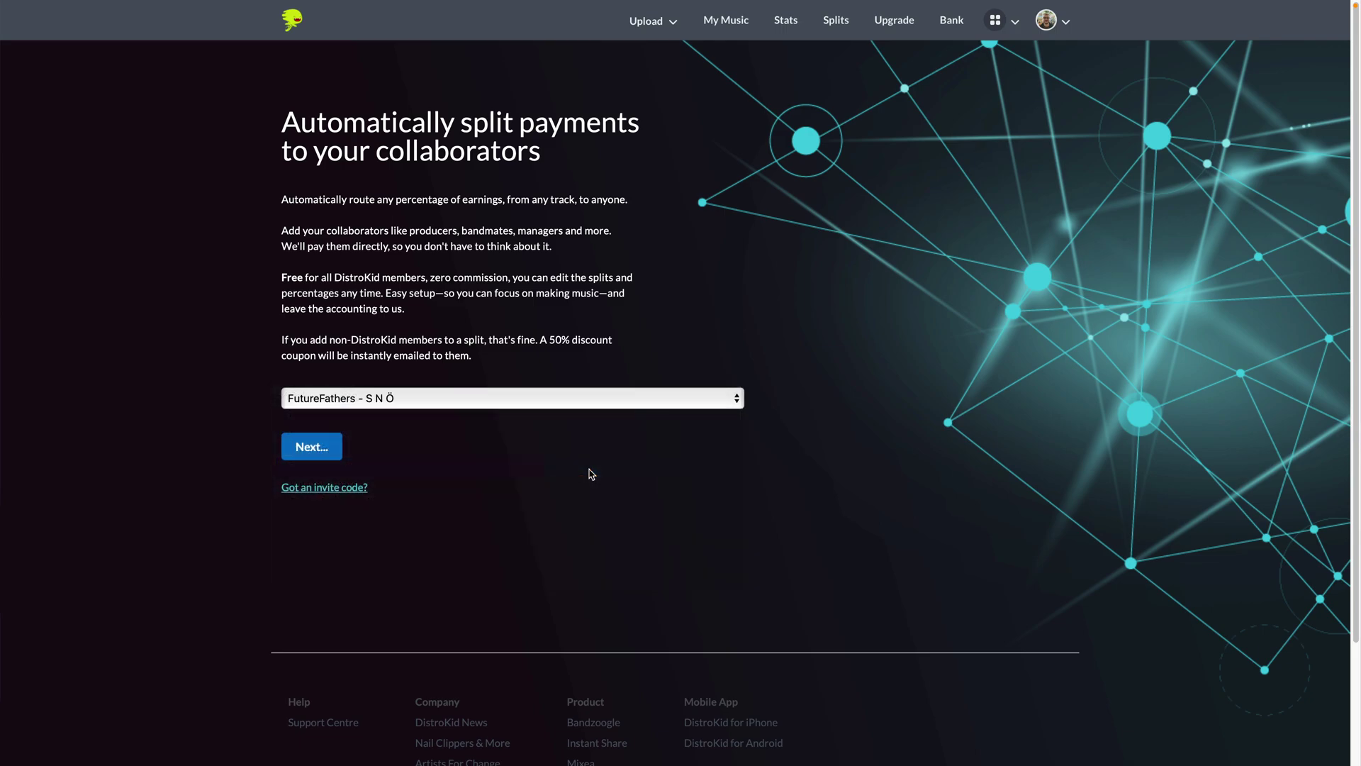
Step: Add a new collaborator to the SNÖ split, entering and correcting the guitarist's email address
left_click(317, 447)
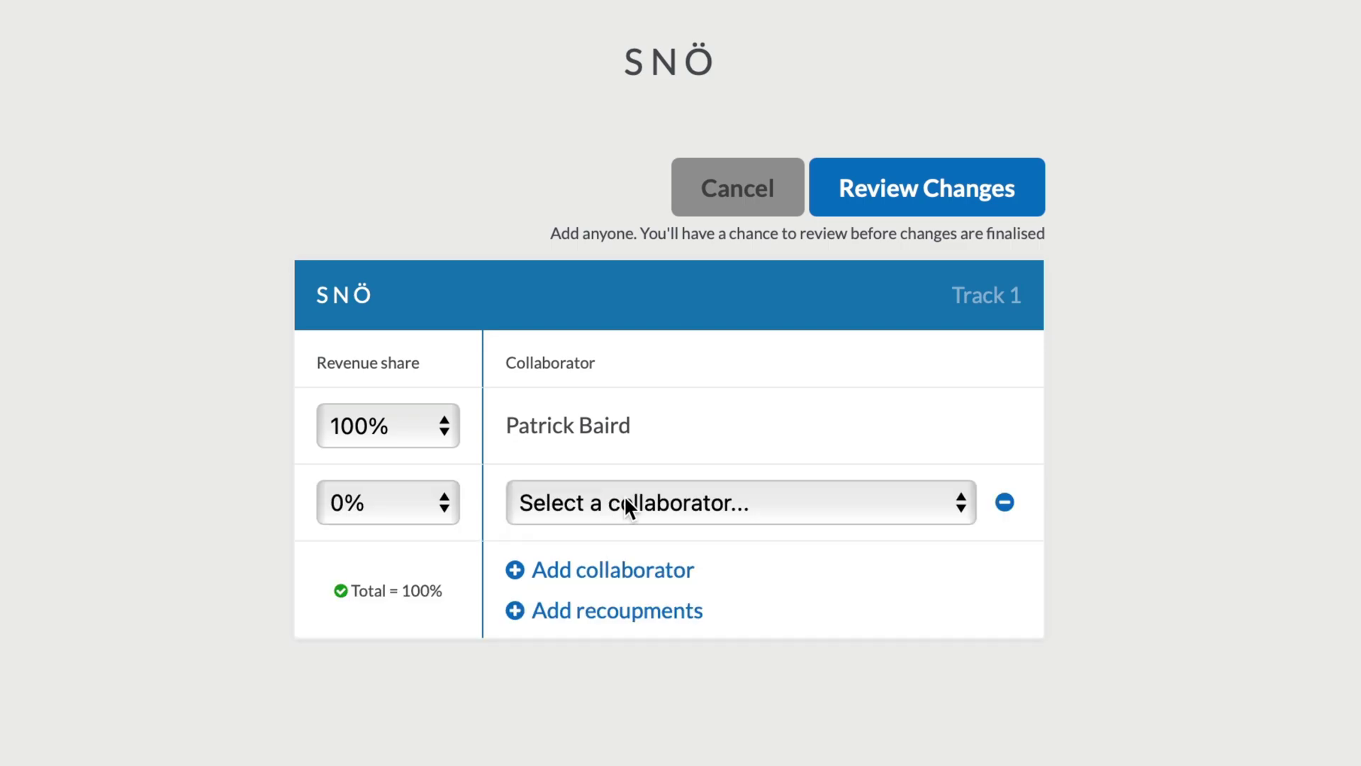
left_click(624, 494)
left_click(628, 610)
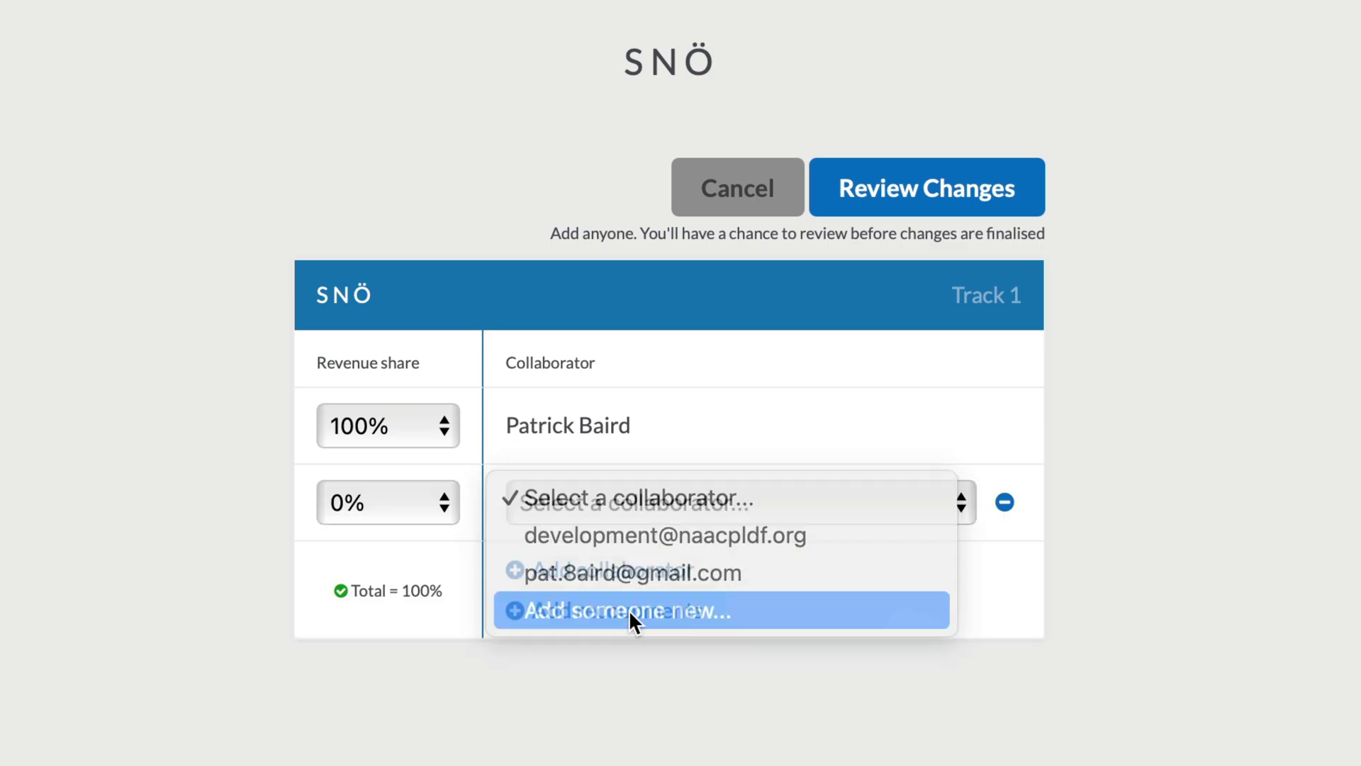
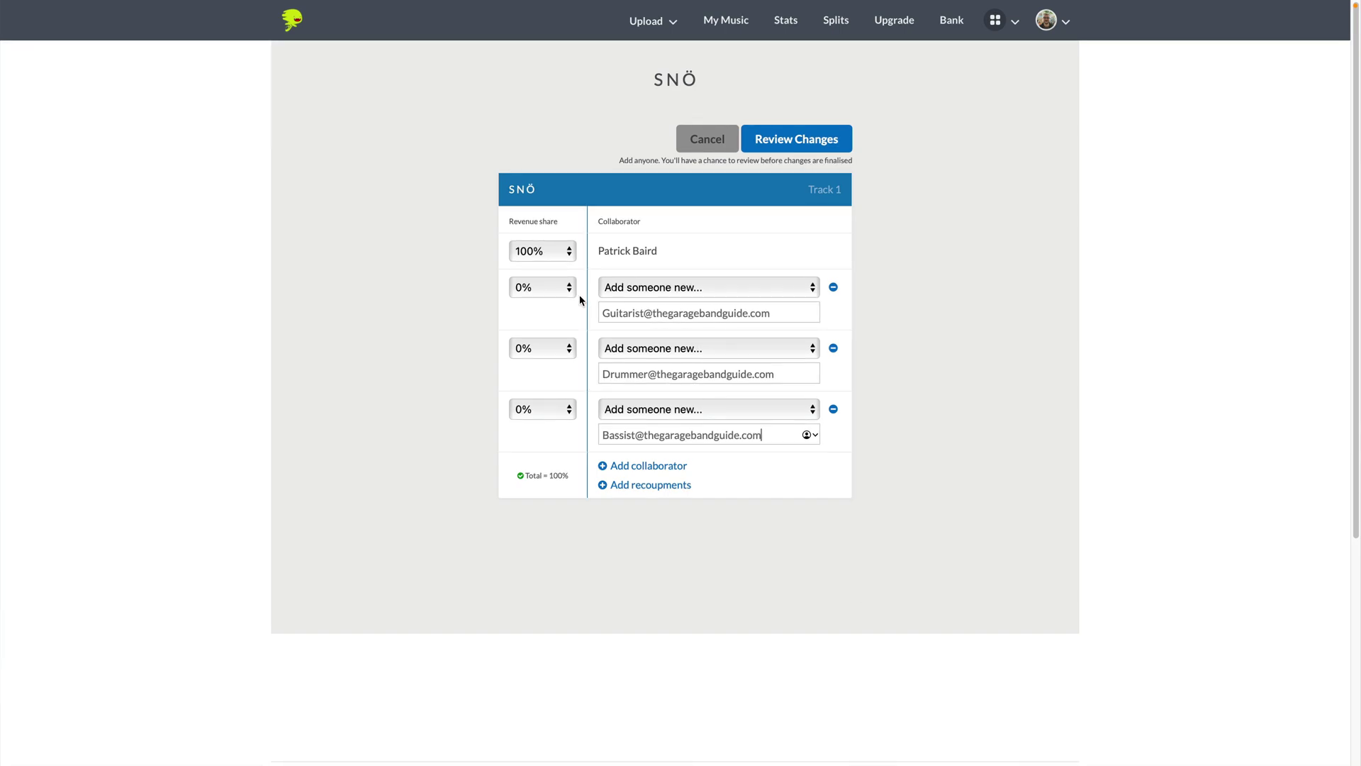
Step: Give the guitarist 25%, drummer 25% and bassist 1%, dismissing the zero-share error
left_click(542, 288)
scroll(555, 591, "down", 10)
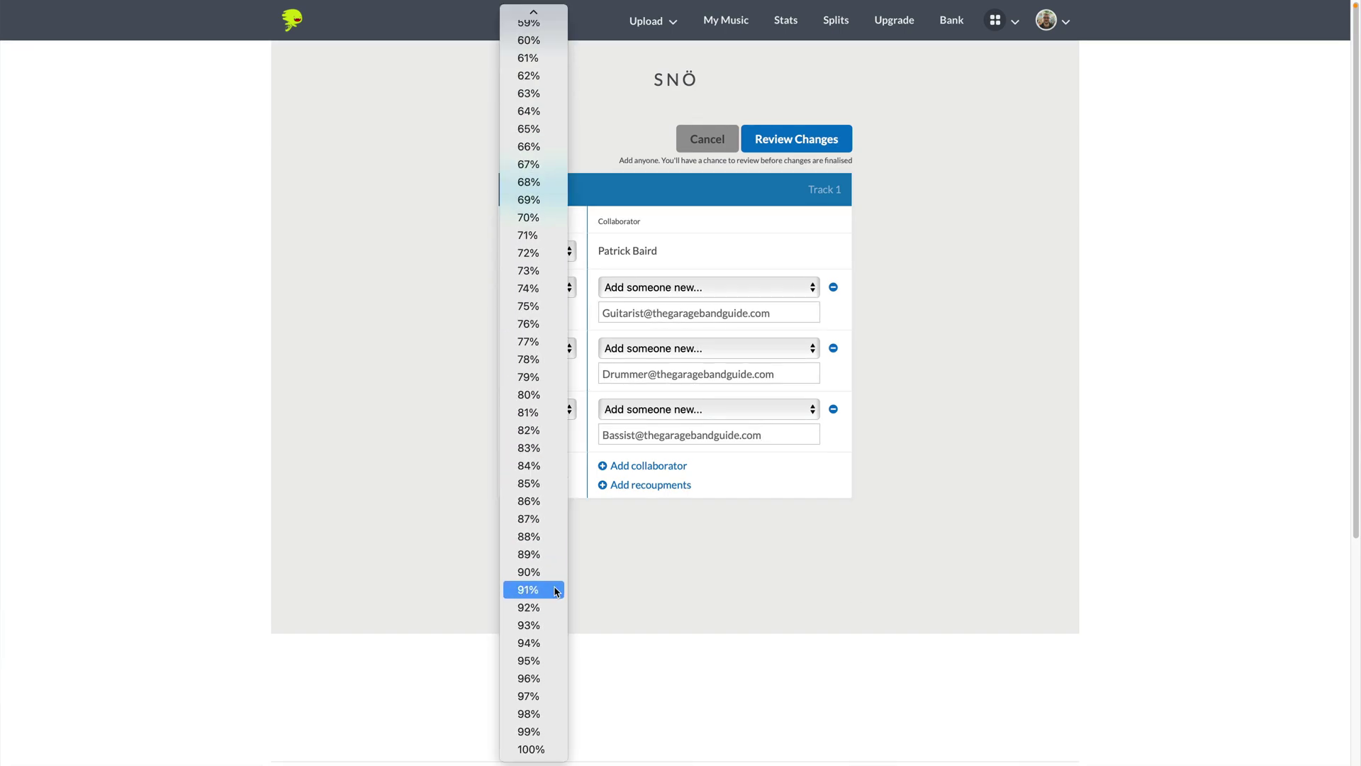
scroll(555, 590, "up", 3)
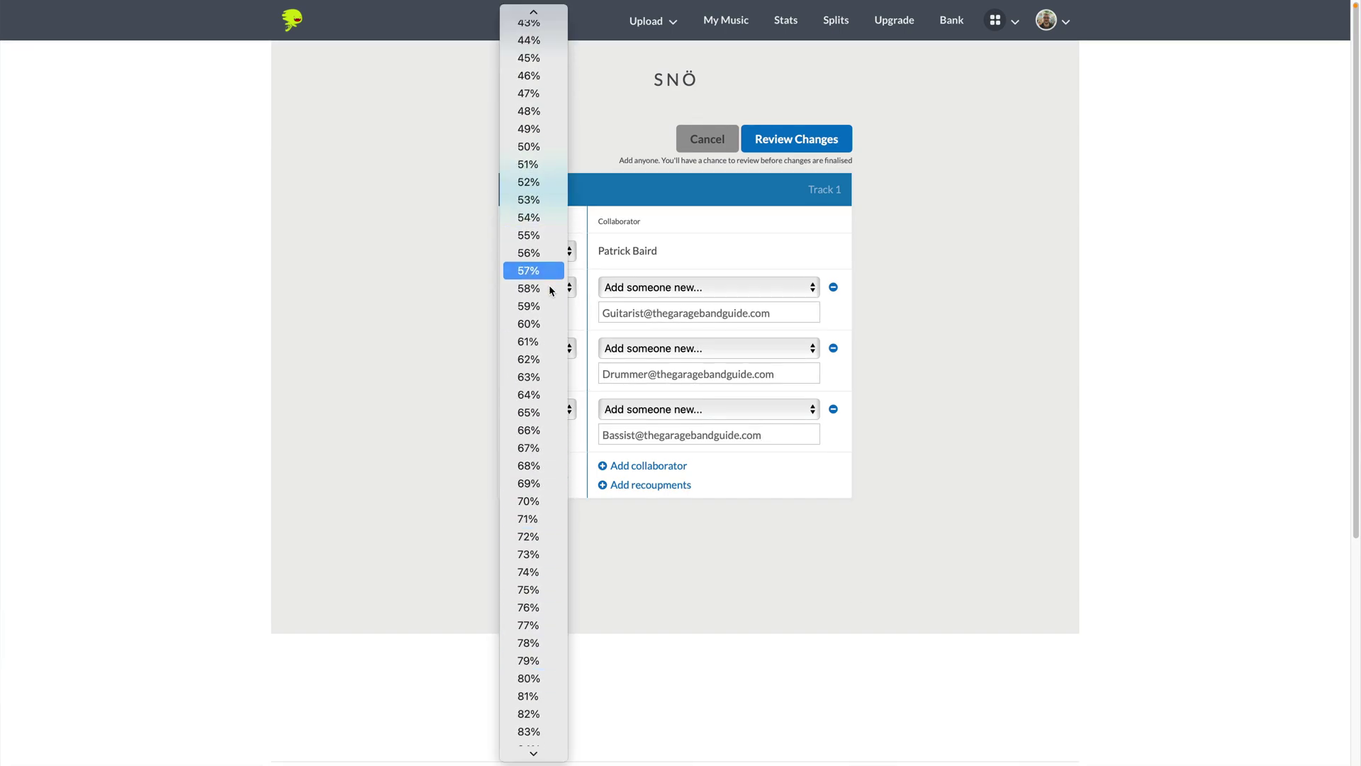
left_click(529, 590)
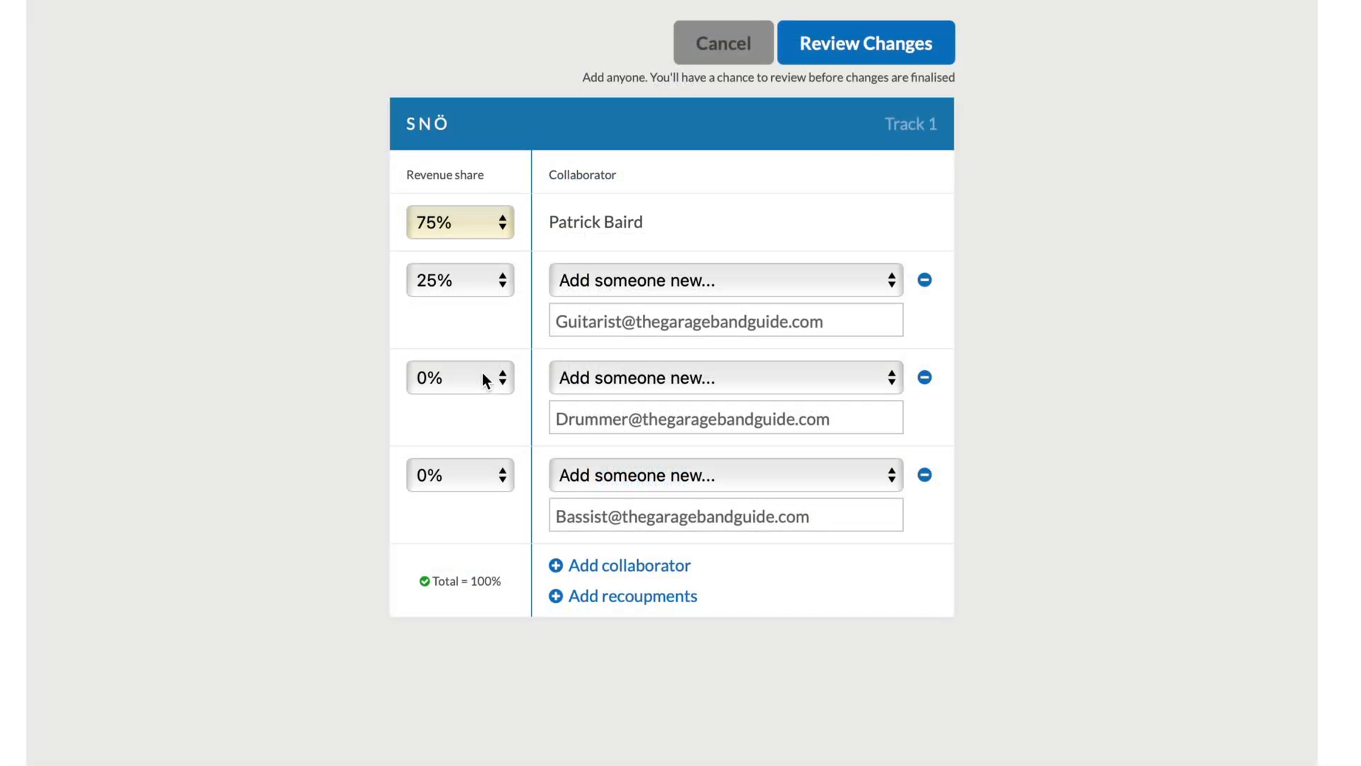
left_click(484, 378)
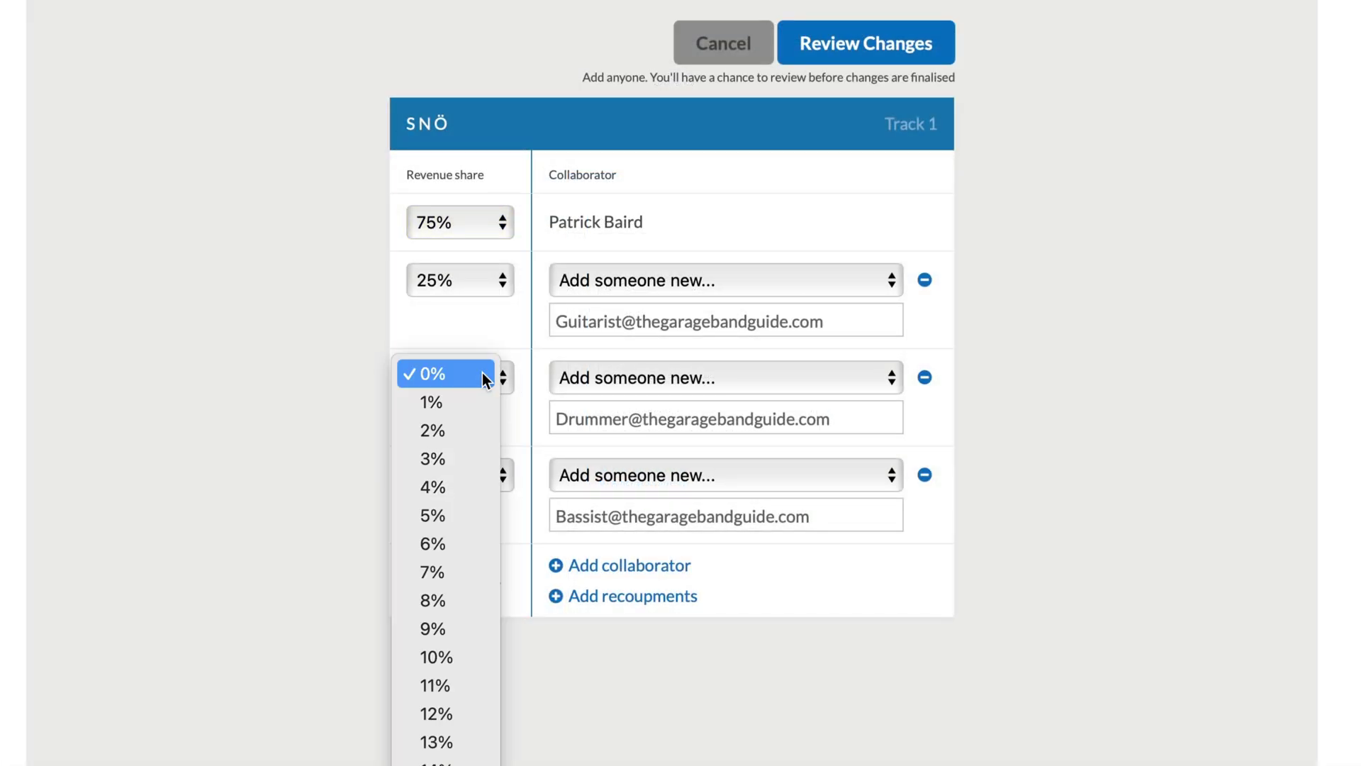
scroll(468, 745, "down", 3)
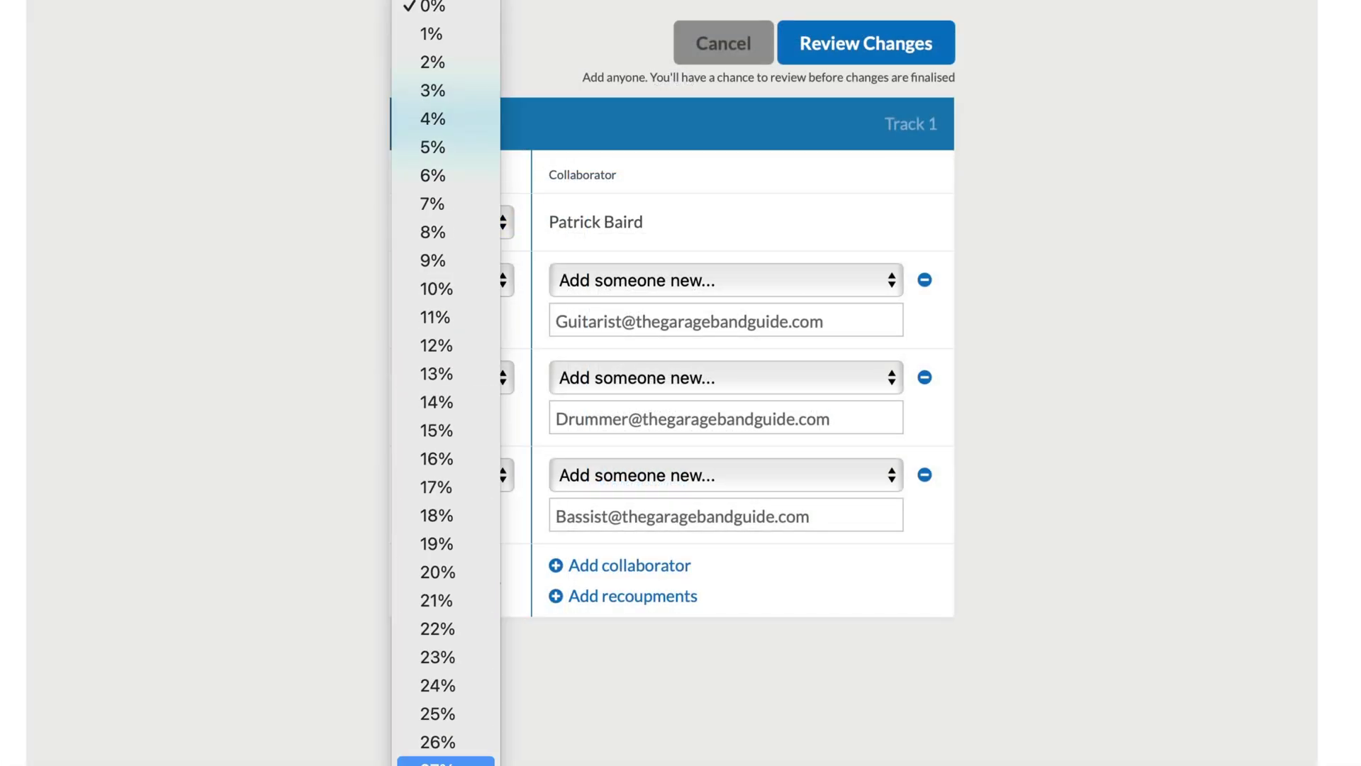
left_click(468, 710)
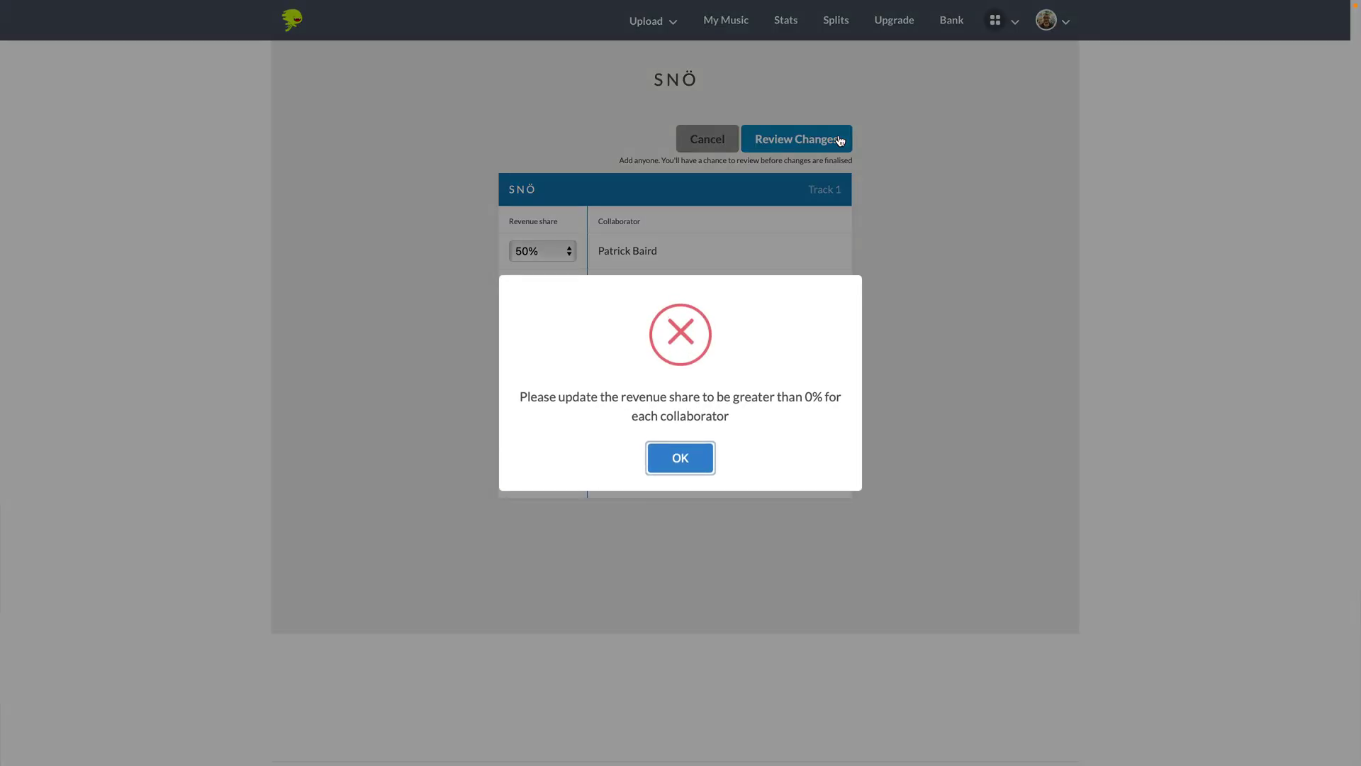
left_click(939, 324)
left_click(545, 409)
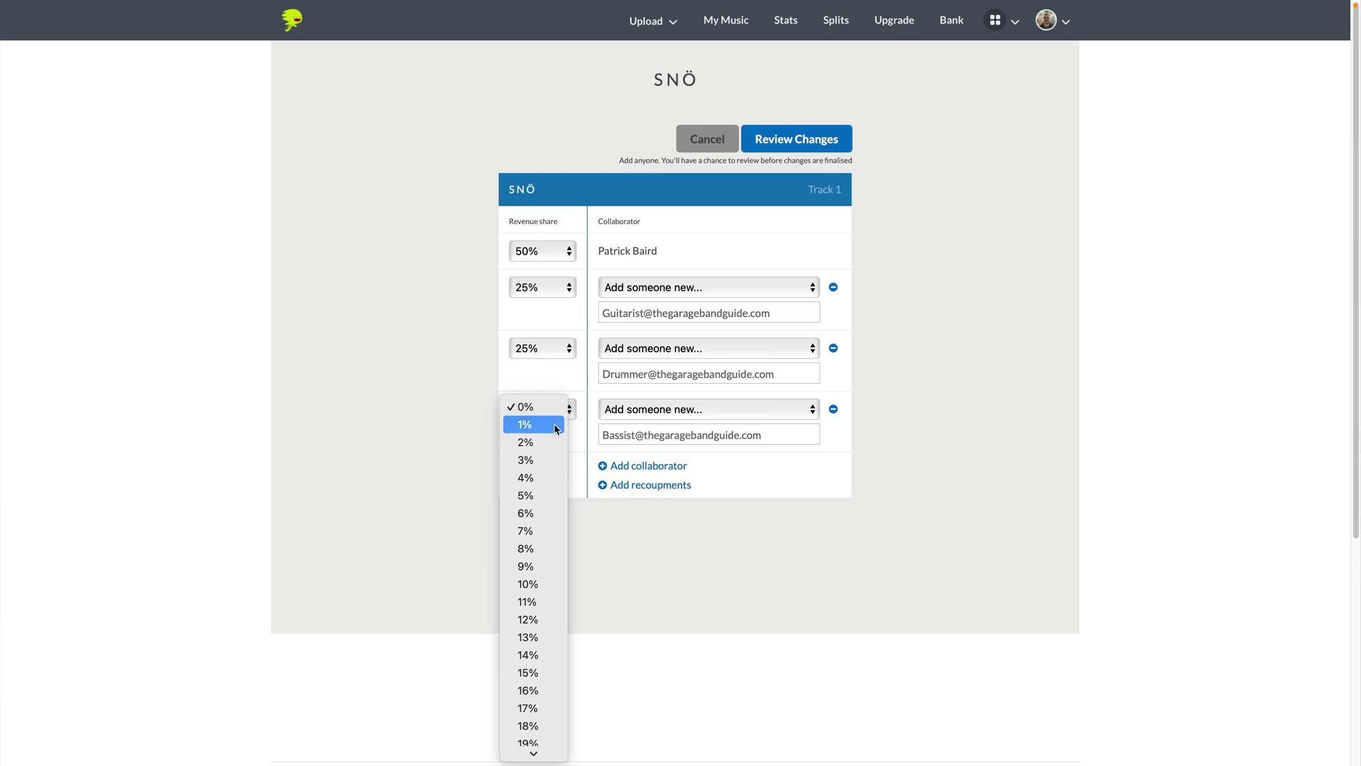
left_click(555, 425)
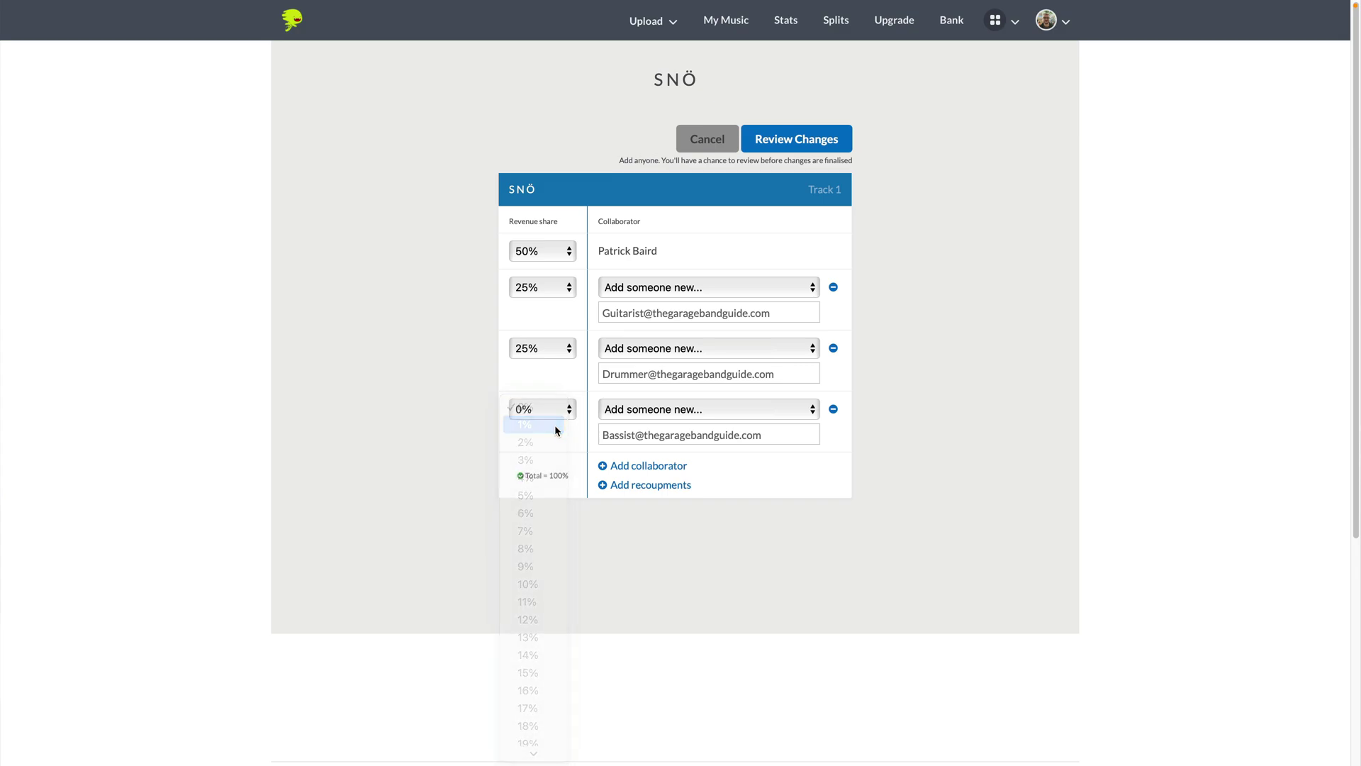
Step: Go to Review Changes to reach the SNÖ Verify Splits page
left_click(836, 146)
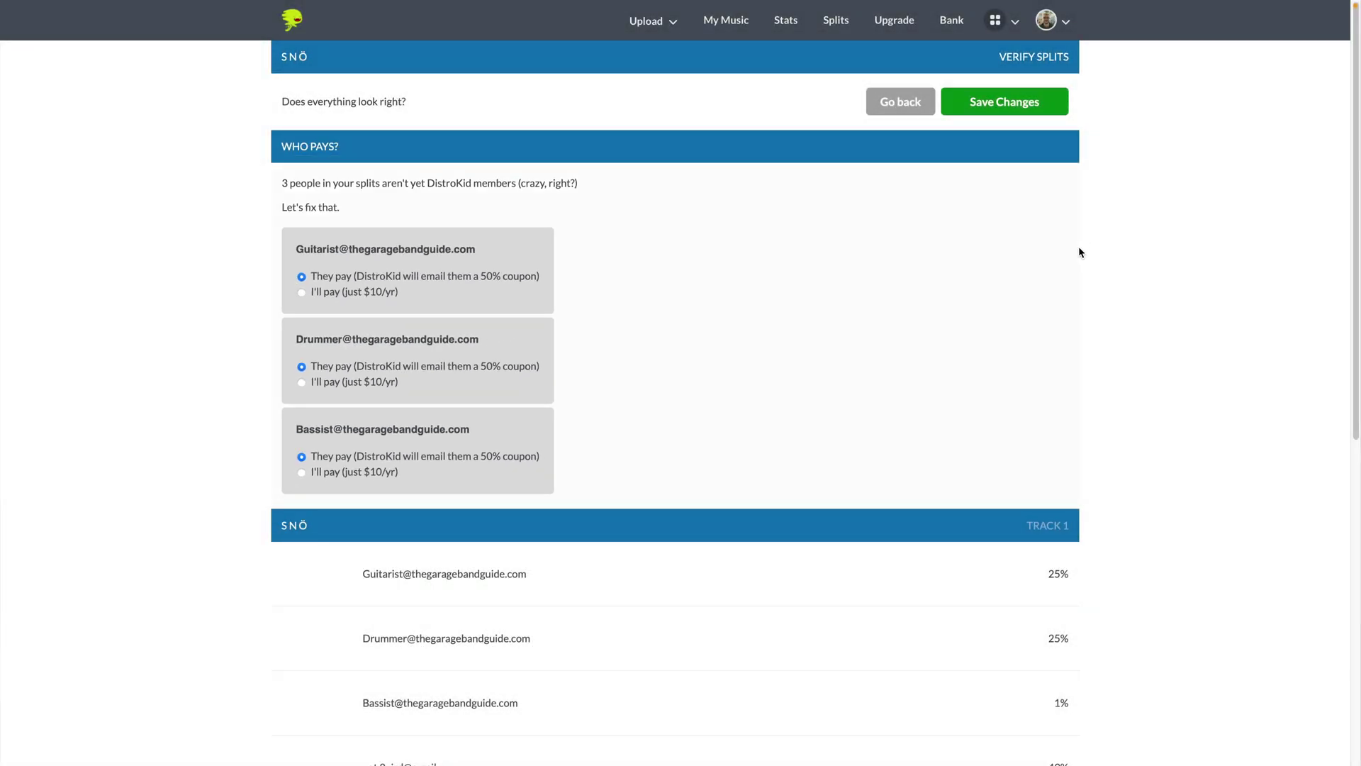
scroll(1079, 250, "down", 3)
scroll(1079, 249, "down", 2)
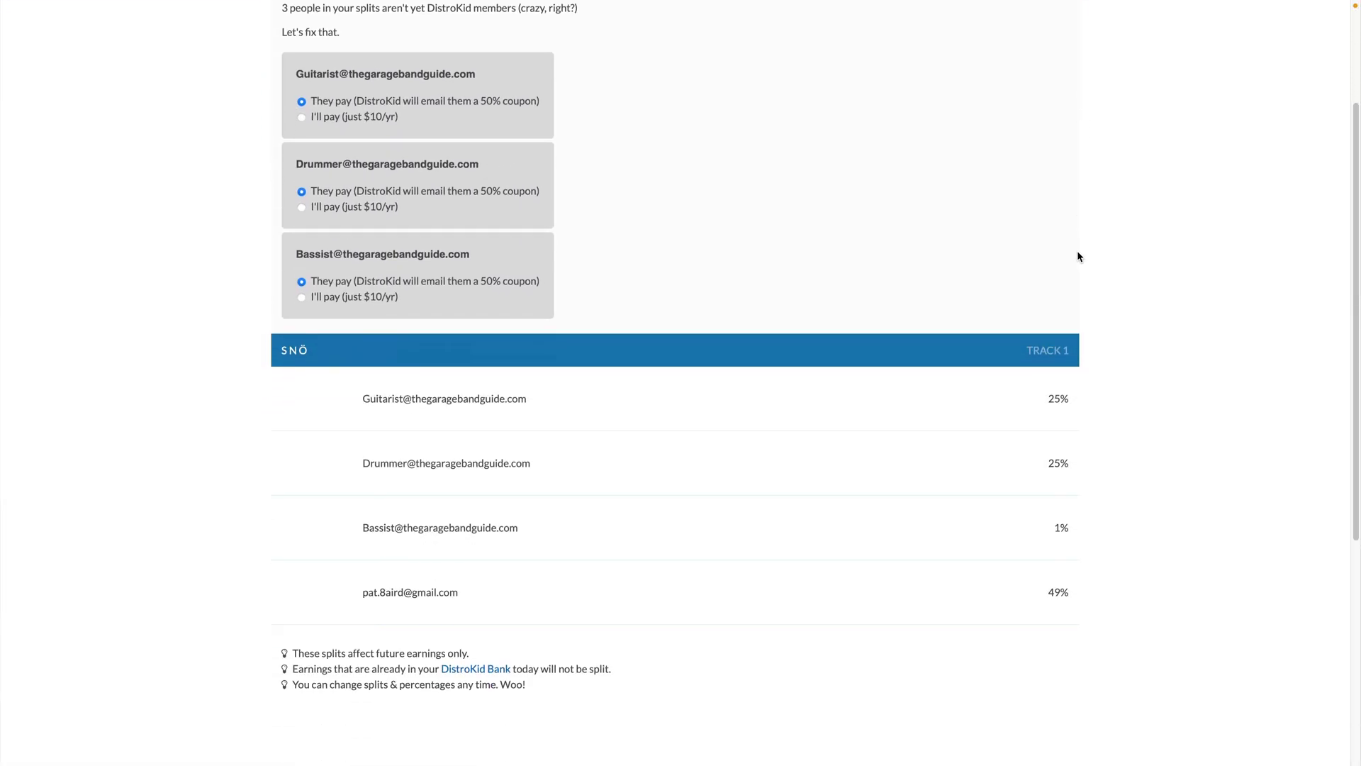
scroll(1078, 249, "up", 4)
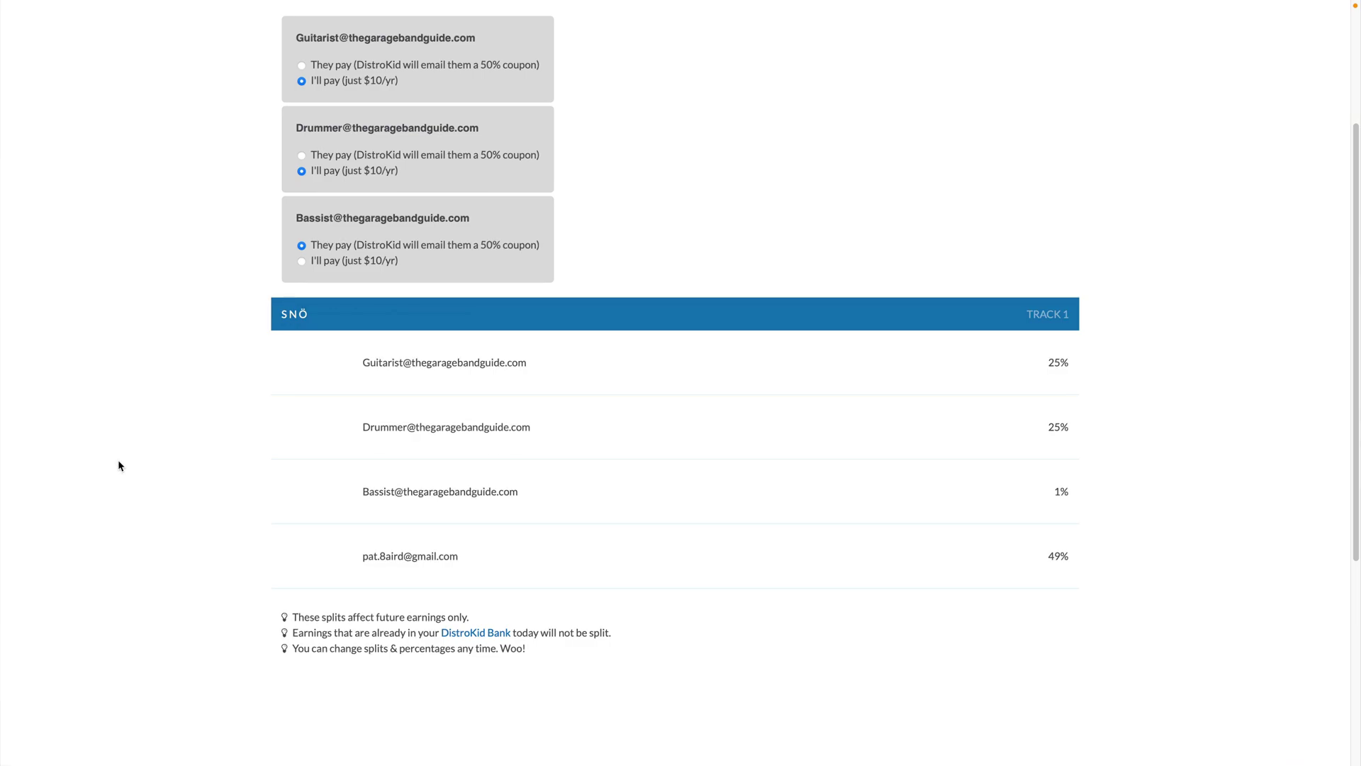
scroll(118, 460, "up", 5)
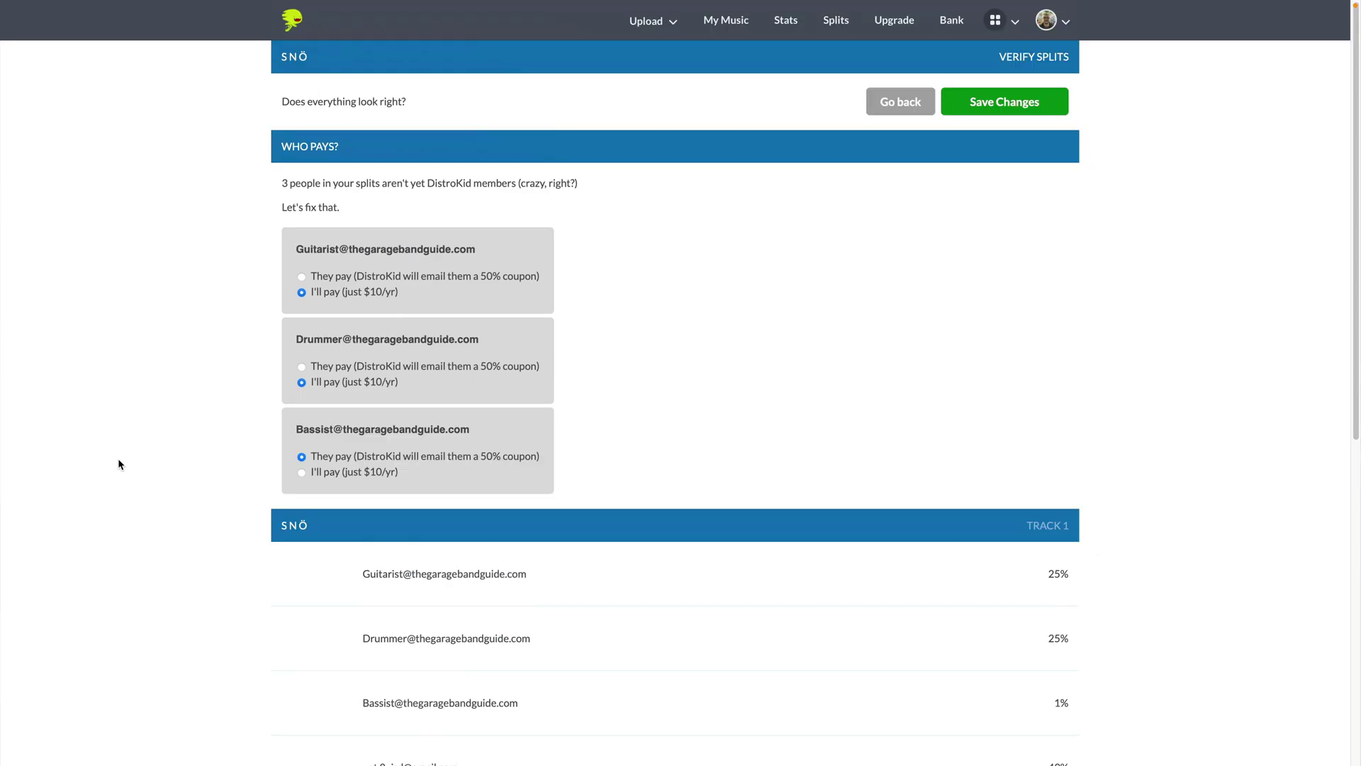